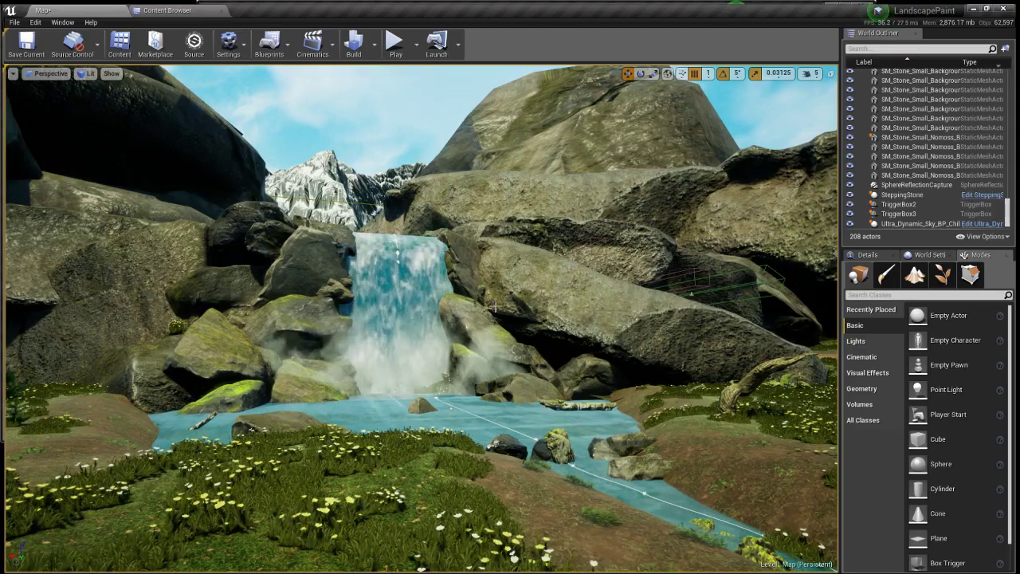
Select the Landscape and fly over the grassy meadow, path, trees and rock cliffs
{"action": "left_click", "coordinate": [308, 471]}
{"action": "left_click_drag", "start_coordinate": [307, 471], "coordinate": [279, 430]}
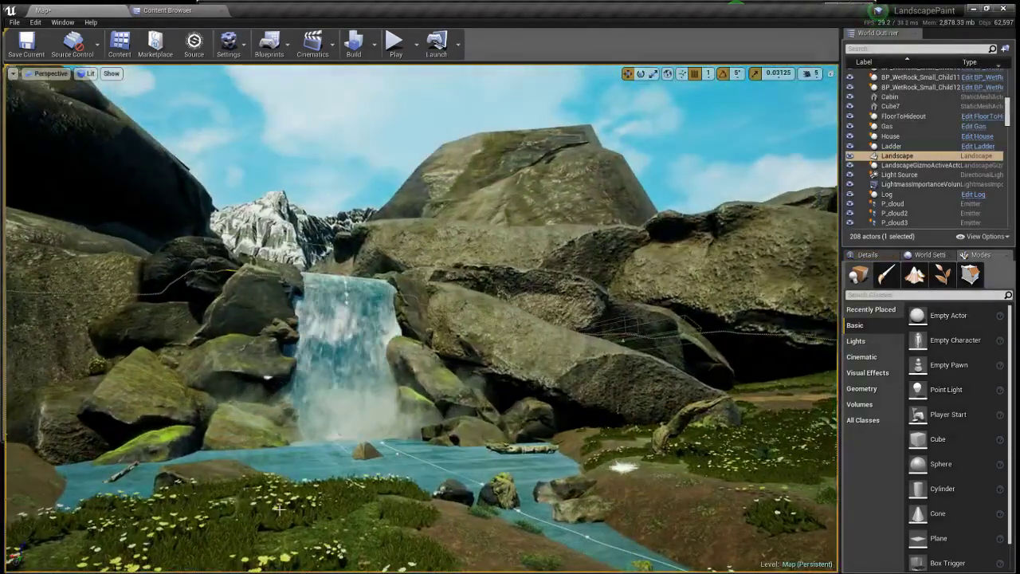
{"action": "mouse_move", "coordinate": [279, 431]}
{"action": "right_mouse_down"}
{"action": "mouse_move", "coordinate": [279, 319]}
{"action": "mouse_move", "coordinate": [279, 415]}
{"action": "mouse_move", "coordinate": [478, 415]}
{"action": "mouse_move", "coordinate": [335, 319]}
{"action": "mouse_move", "coordinate": [279, 263]}
{"action": "mouse_move", "coordinate": [239, 319]}
{"action": "mouse_move", "coordinate": [334, 319]}
{"action": "mouse_move", "coordinate": [335, 351]}
{"action": "mouse_move", "coordinate": [239, 366]}
{"action": "mouse_move", "coordinate": [159, 335]}
{"action": "right_mouse_up"}
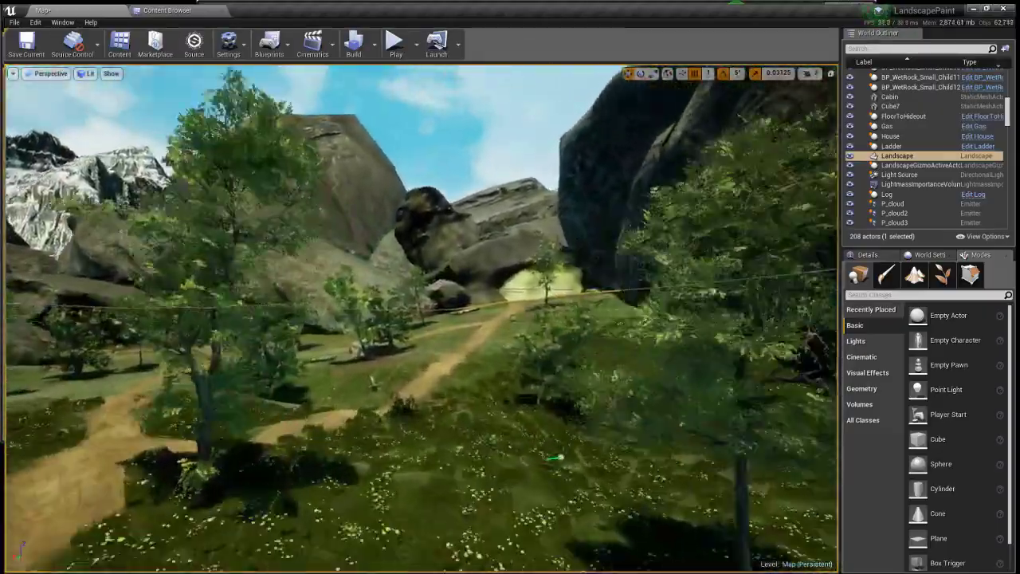
{"action": "mouse_move", "coordinate": [160, 335]}
{"action": "right_mouse_down"}
{"action": "mouse_move", "coordinate": [80, 335]}
{"action": "mouse_move", "coordinate": [16, 319]}
{"action": "right_mouse_up"}
{"action": "mouse_move", "coordinate": [421, 319]}
{"action": "right_mouse_down"}
{"action": "mouse_move", "coordinate": [383, 318]}
{"action": "mouse_move", "coordinate": [487, 319]}
{"action": "mouse_move", "coordinate": [438, 319]}
{"action": "mouse_move", "coordinate": [438, 350]}
{"action": "mouse_move", "coordinate": [422, 359]}
{"action": "mouse_move", "coordinate": [423, 327]}
{"action": "right_mouse_up"}
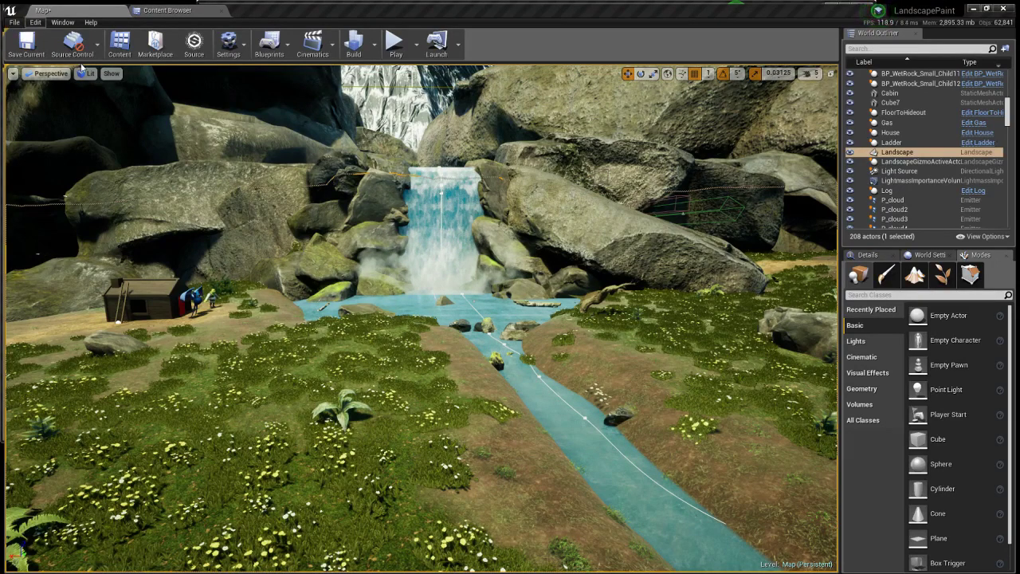
Reselect the Landscape actor after picking a rock, and open the console
{"action": "left_click", "coordinate": [342, 283]}
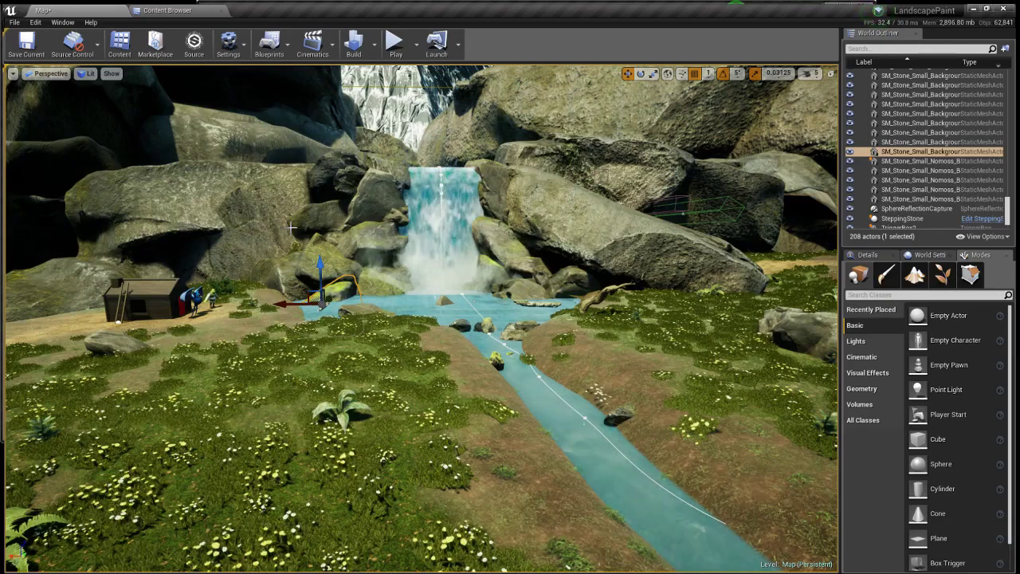
{"action": "left_click", "coordinate": [362, 375]}
{"action": "key", "text": "grave"}
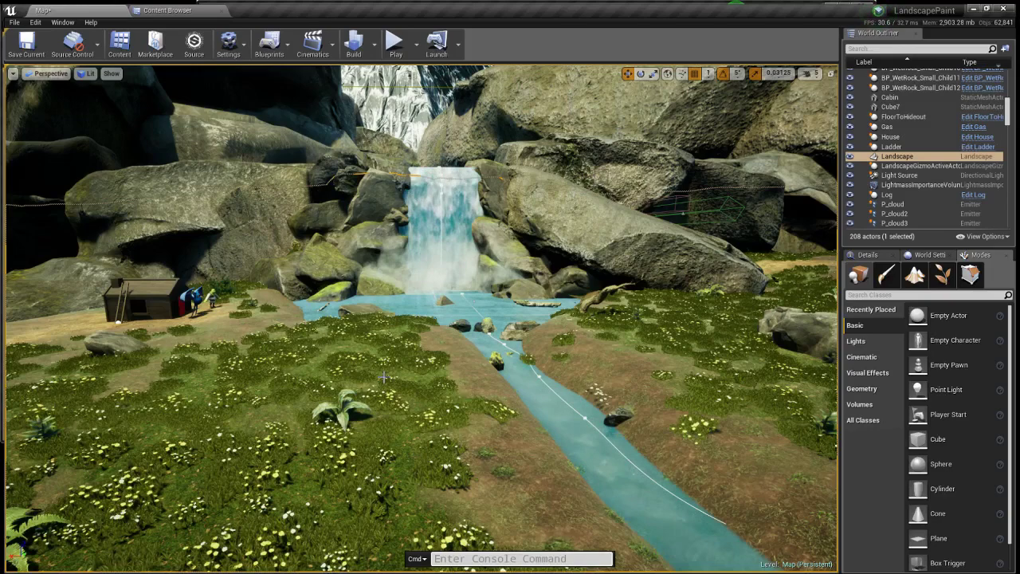
{"action": "type", "text": "removelandscapexy"}
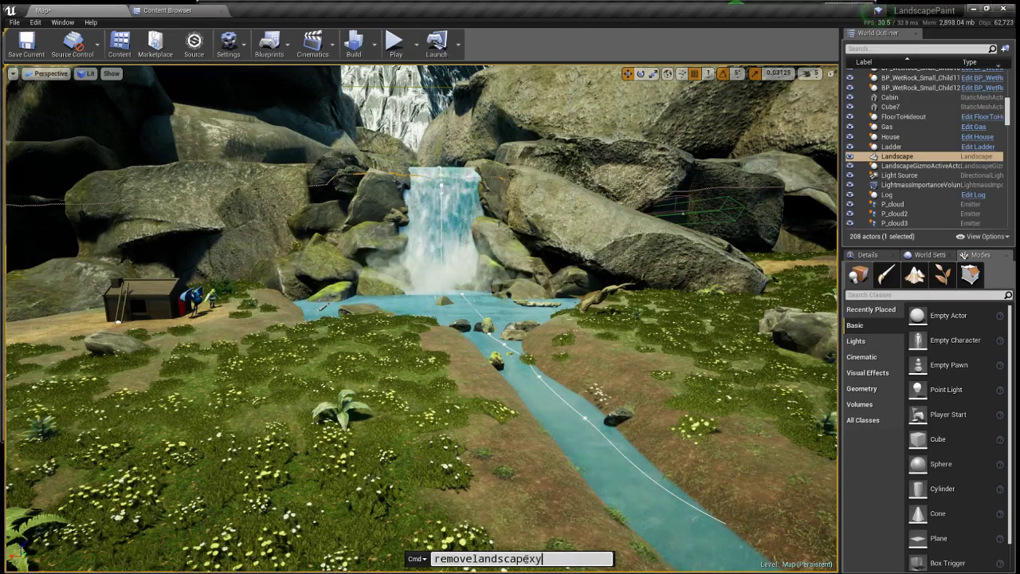
{"action": "type", "text": "offsets"}
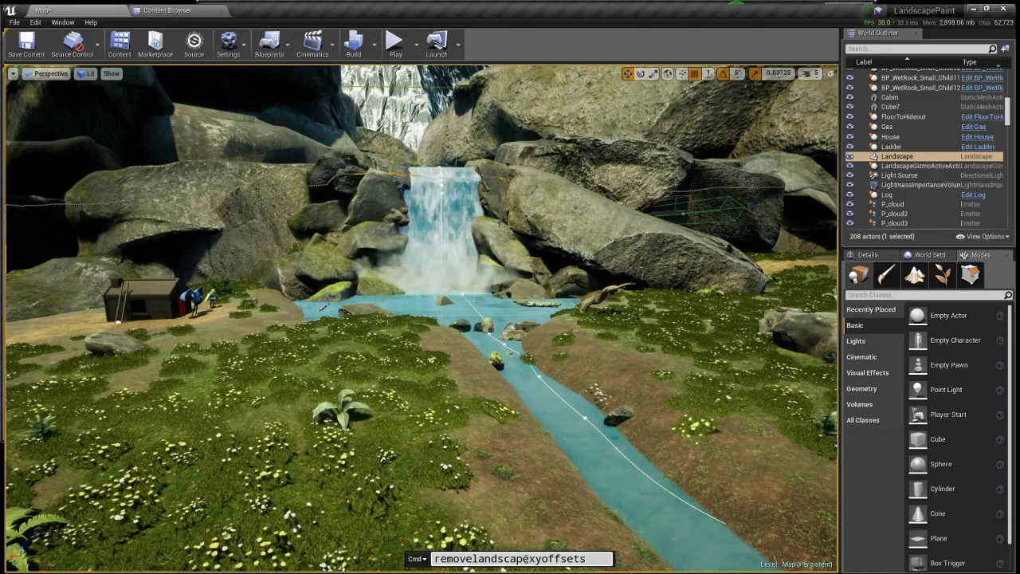
Run the removelandscapexyoffsets console command
{"action": "key", "text": "Return"}
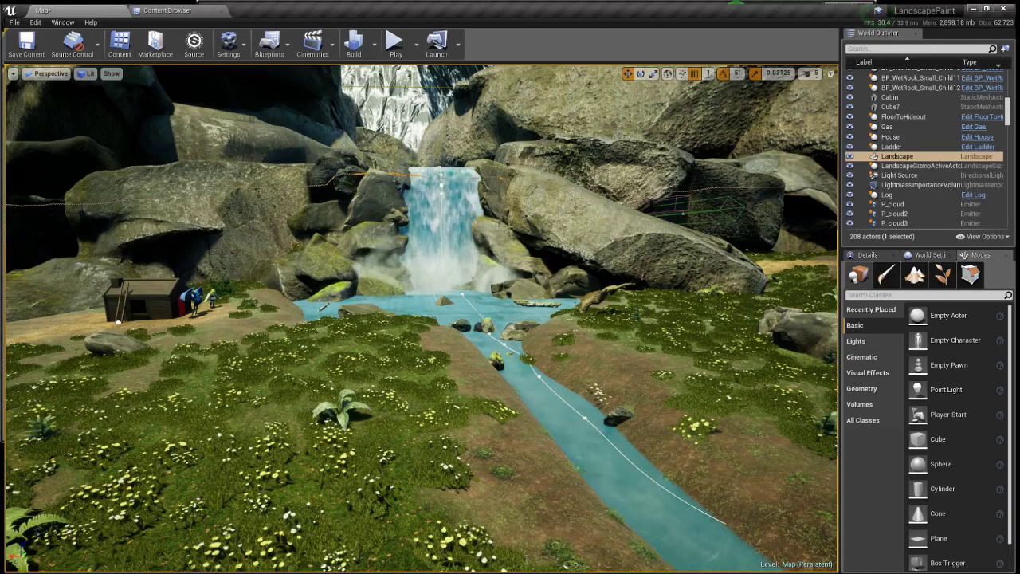
Run grass.FlushCache from the console using autocomplete
{"action": "key", "text": "grave"}
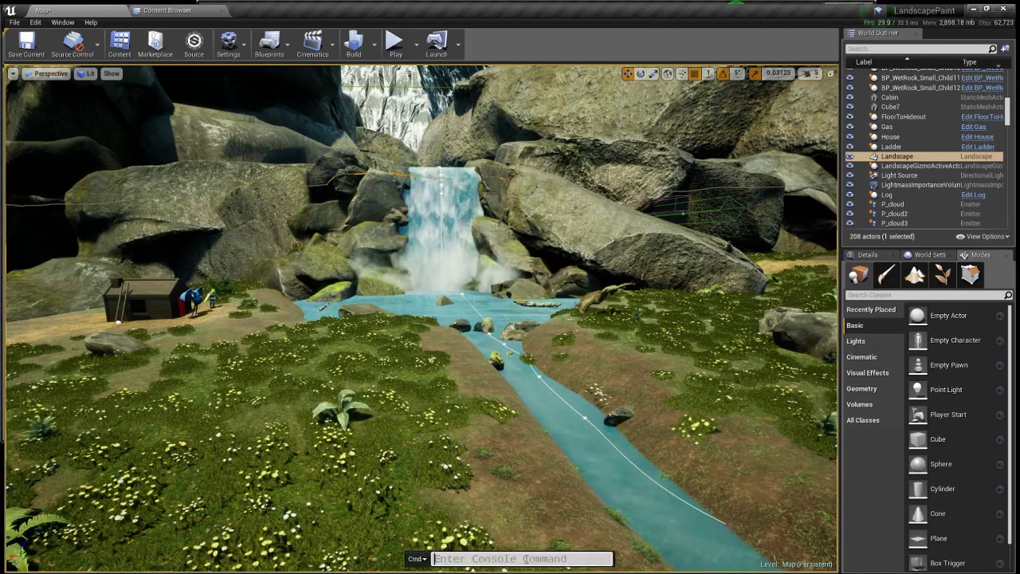
{"action": "type", "text": "grass.fl"}
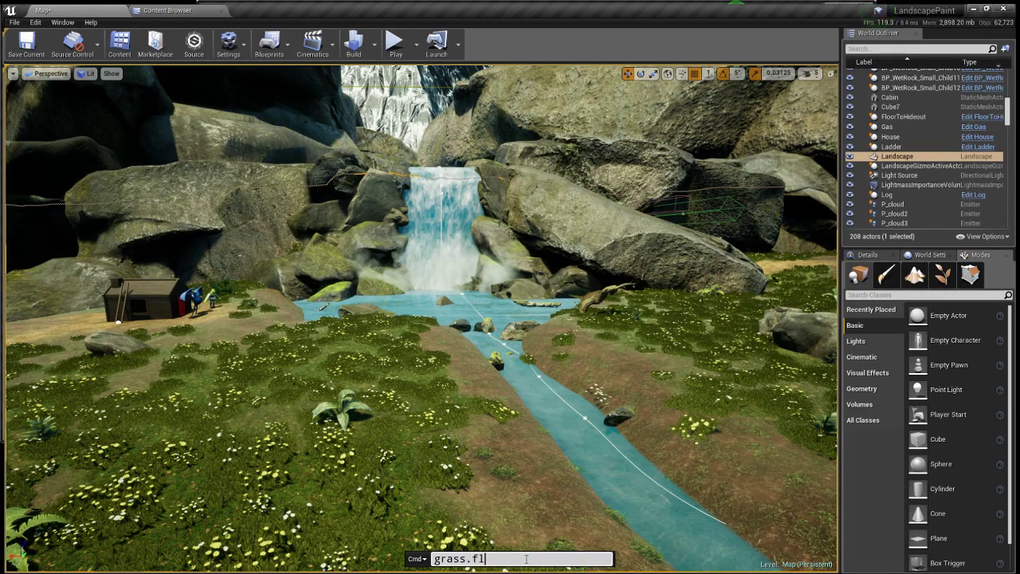
{"action": "key", "text": "Tab"}
{"action": "key", "text": "Return"}
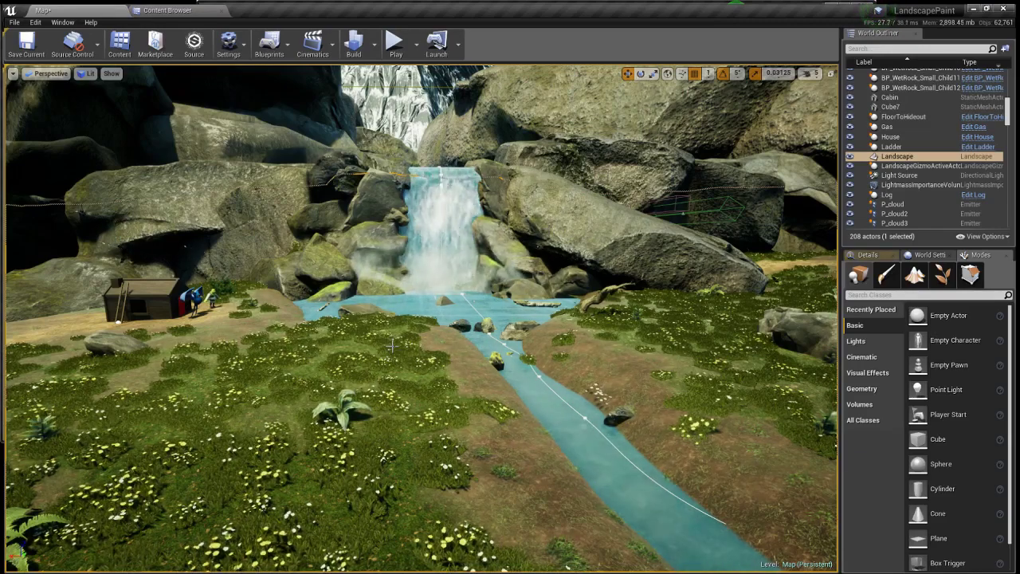
Fly from the waterfall over the meadow, swooping down to inspect the grass
{"action": "right_click_drag", "start_coordinate": [391, 345], "coordinate": [414, 335]}
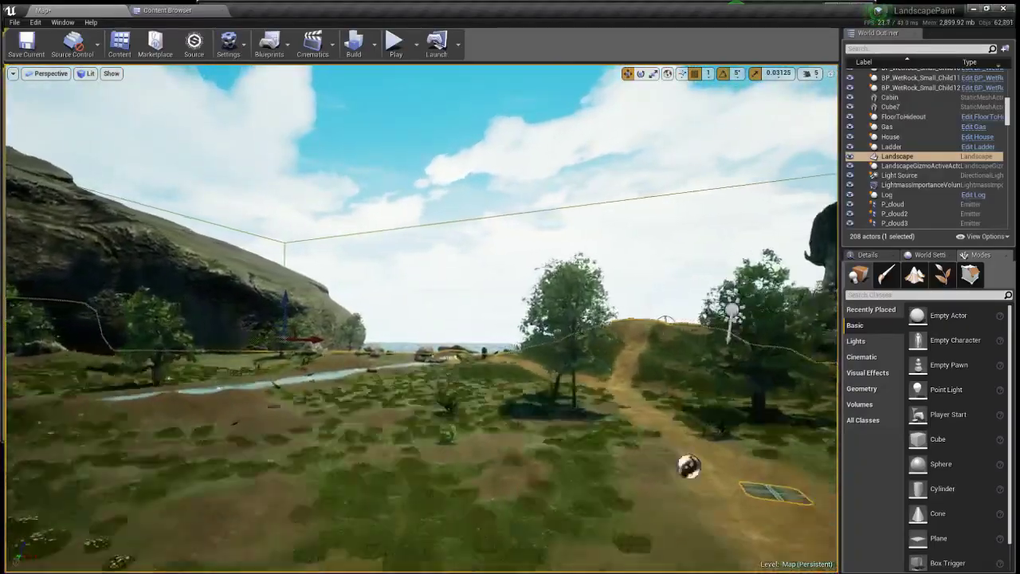
{"action": "right_click_drag", "start_coordinate": [414, 335], "coordinate": [414, 335]}
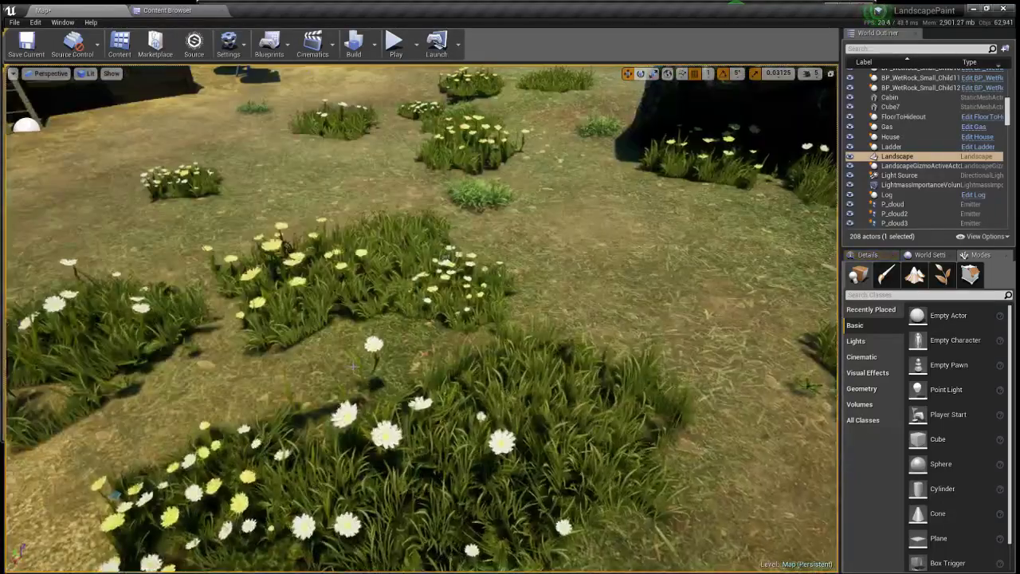
{"action": "right_click_drag", "start_coordinate": [415, 334], "coordinate": [353, 366]}
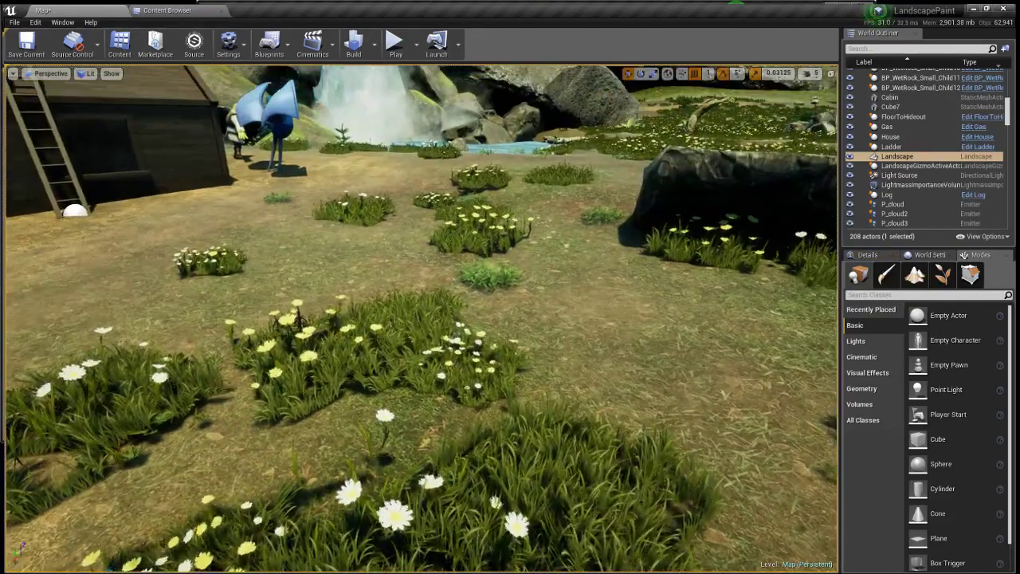
Fly across the meadow past the large rock toward the cliffs
{"action": "right_click_drag", "start_coordinate": [433, 460], "coordinate": [428, 452]}
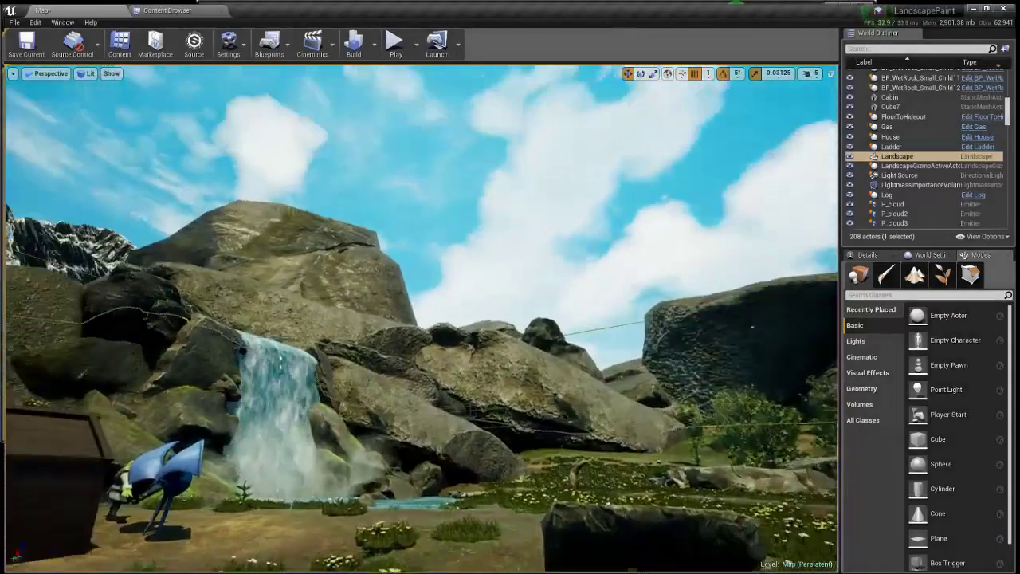
{"action": "right_click_drag", "start_coordinate": [427, 453], "coordinate": [428, 453]}
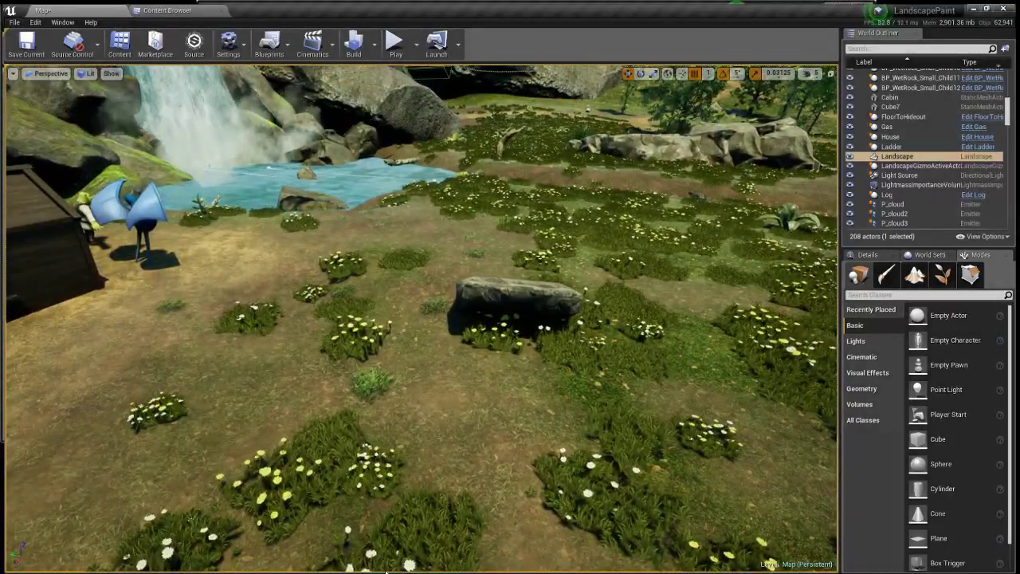
{"action": "right_click_drag", "start_coordinate": [412, 456], "coordinate": [412, 456]}
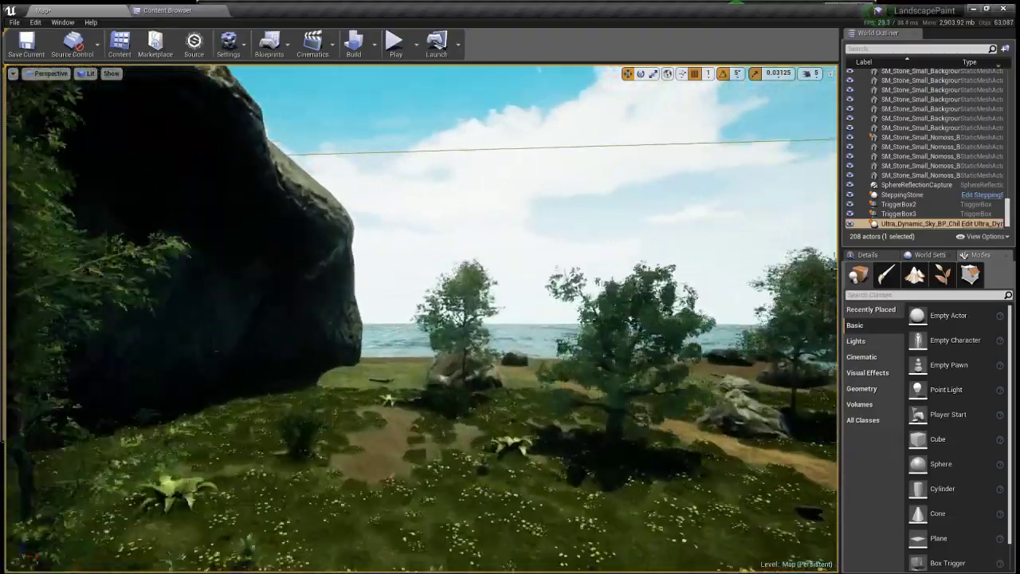
{"action": "right_click_drag", "start_coordinate": [412, 456], "coordinate": [412, 456]}
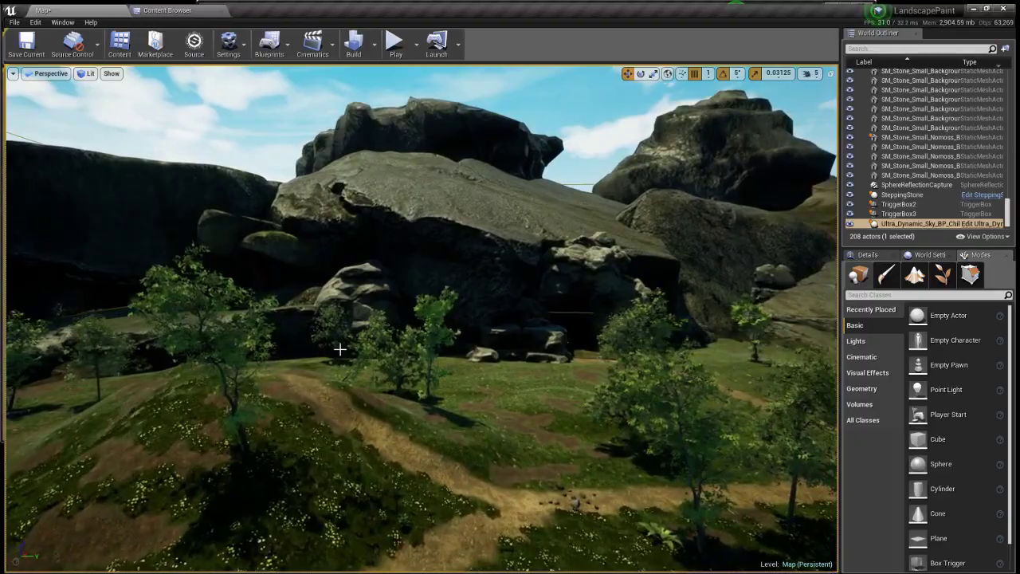
{"action": "right_click_drag", "start_coordinate": [379, 375], "coordinate": [379, 375]}
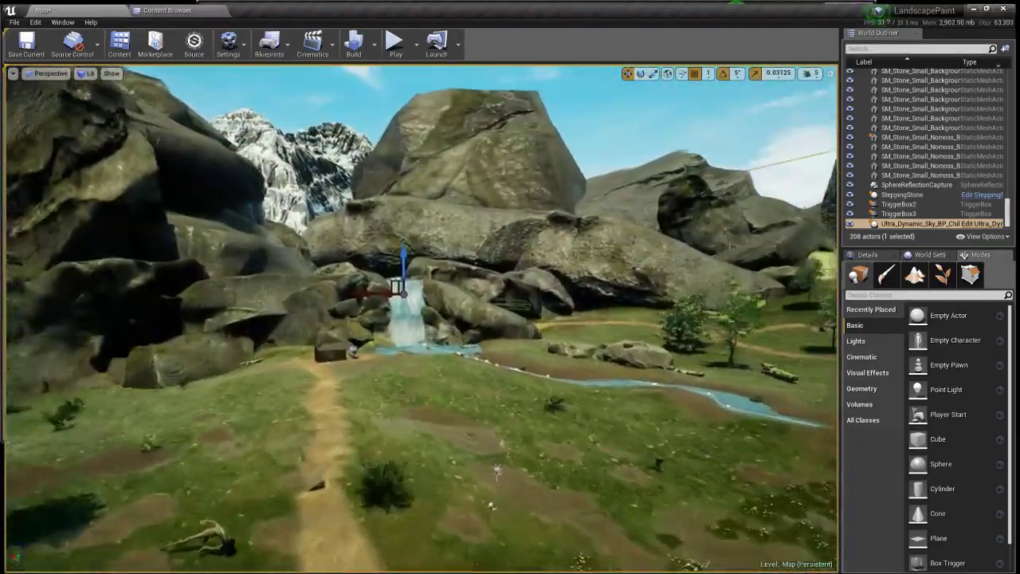
{"action": "right_click_drag", "start_coordinate": [497, 471], "coordinate": [498, 470]}
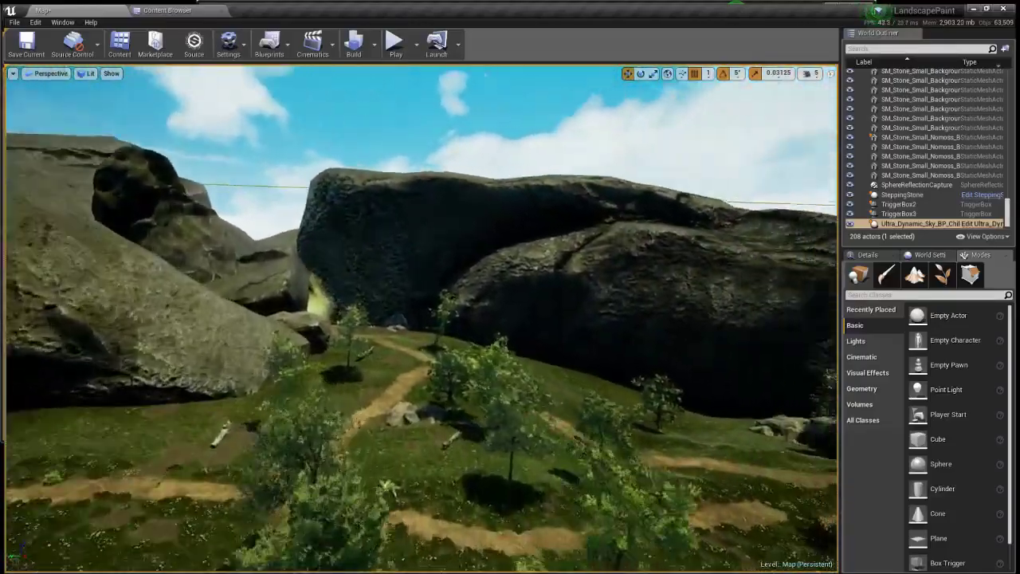
{"action": "right_click_drag", "start_coordinate": [498, 470], "coordinate": [497, 470]}
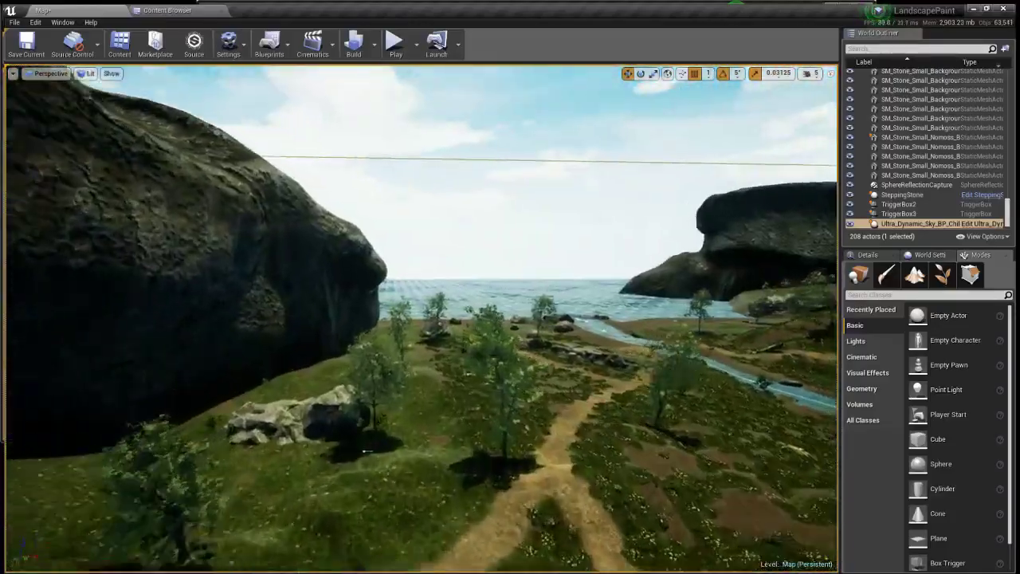